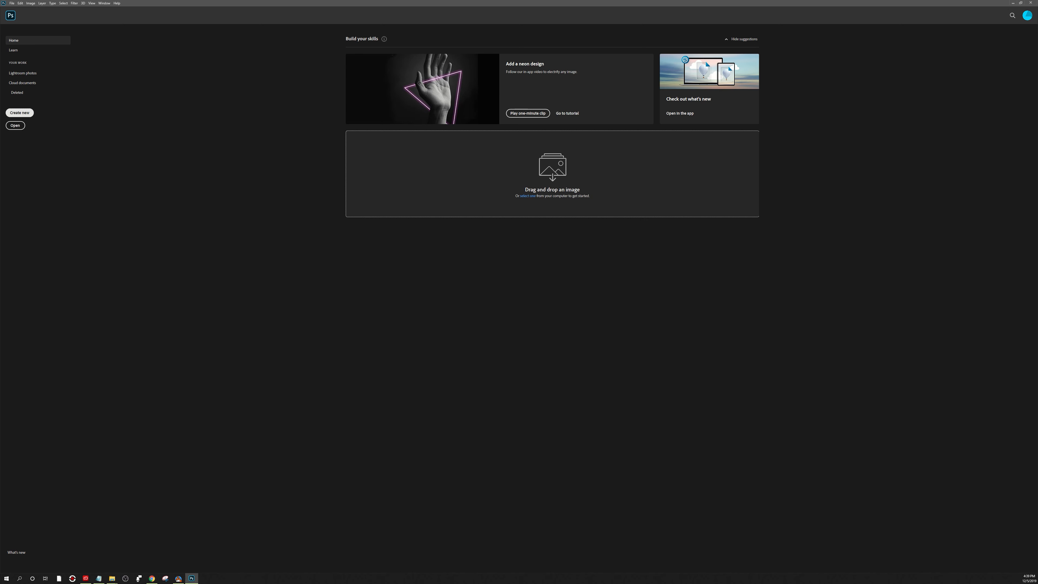
Create a new document from the recent 2272 x 1704 px, 300 ppi preset with a transparent background.
{"action": "left_click", "coordinate": [19, 112]}
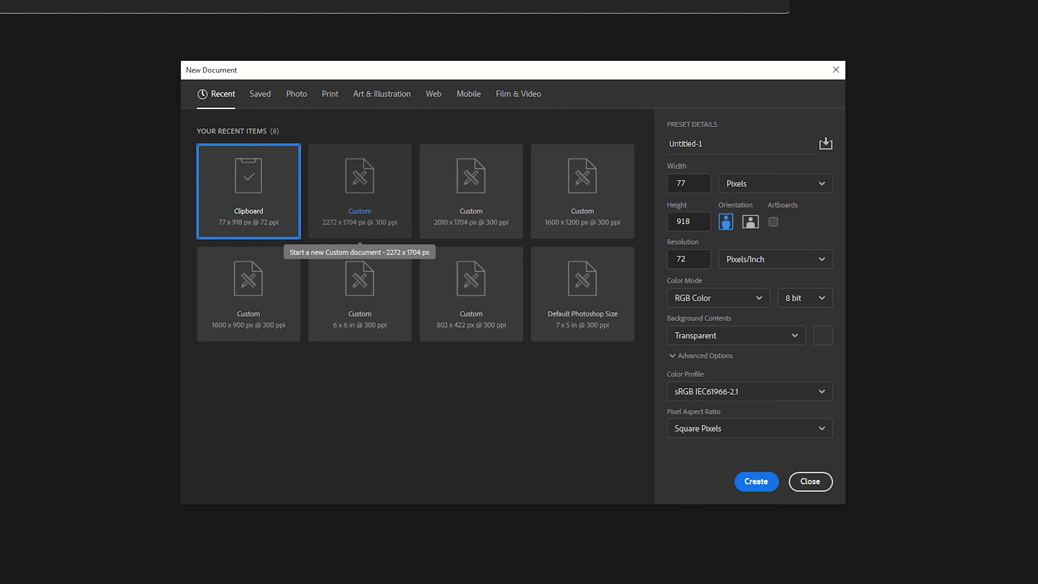
{"action": "left_click", "coordinate": [360, 191]}
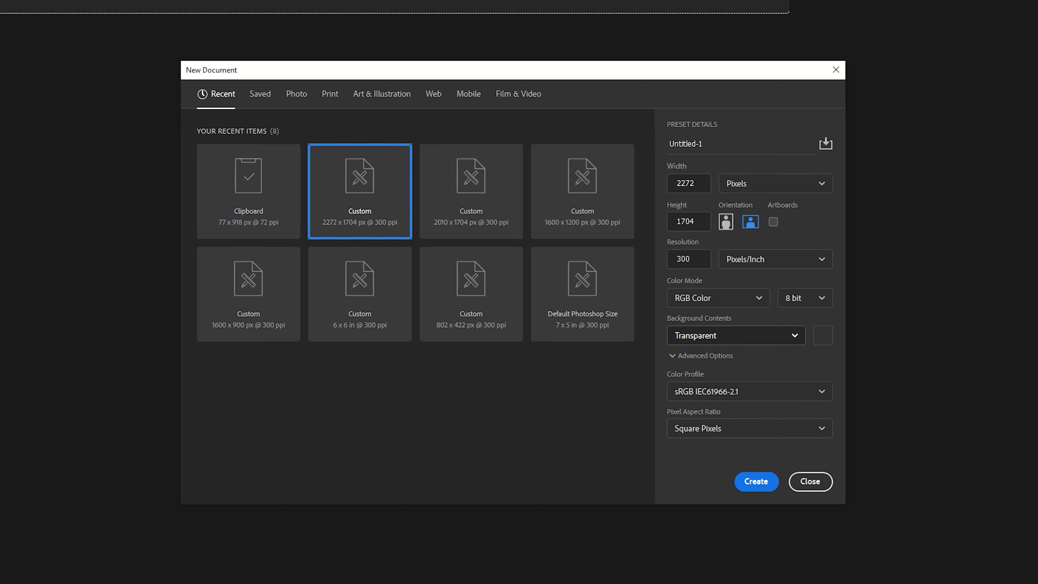
{"action": "key", "text": "Return"}
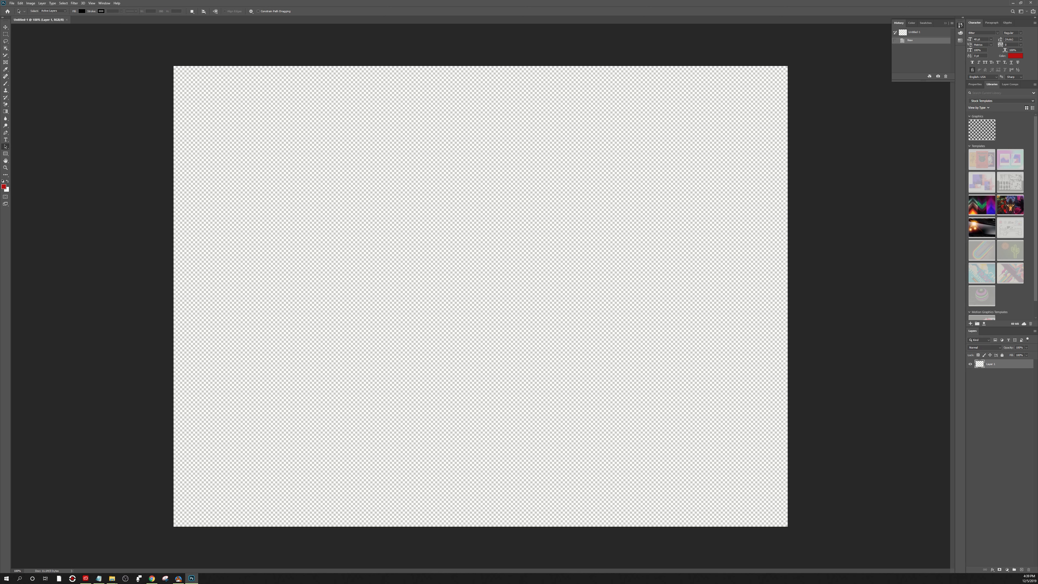
Add a solid color fill layer in a near-white shade to serve as the background.
{"action": "key", "text": "ctrl+minus"}
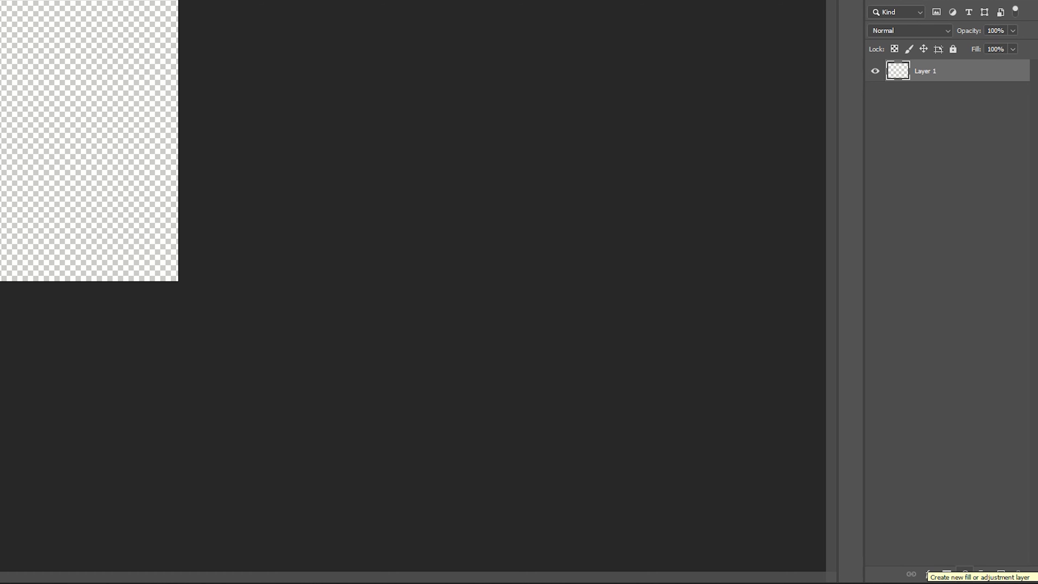
{"action": "left_click", "coordinate": [964, 573]}
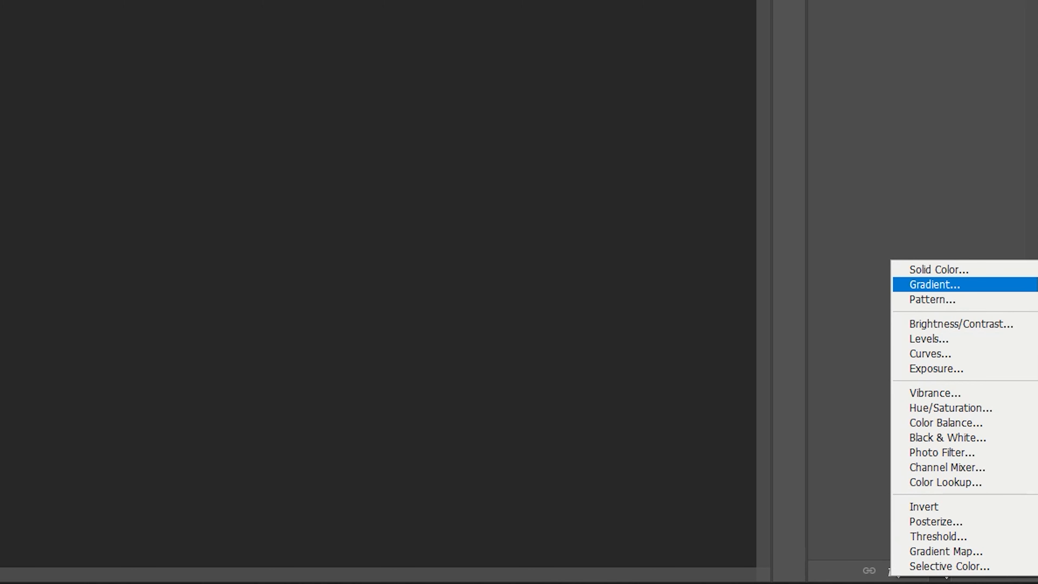
{"action": "left_click", "coordinate": [939, 269]}
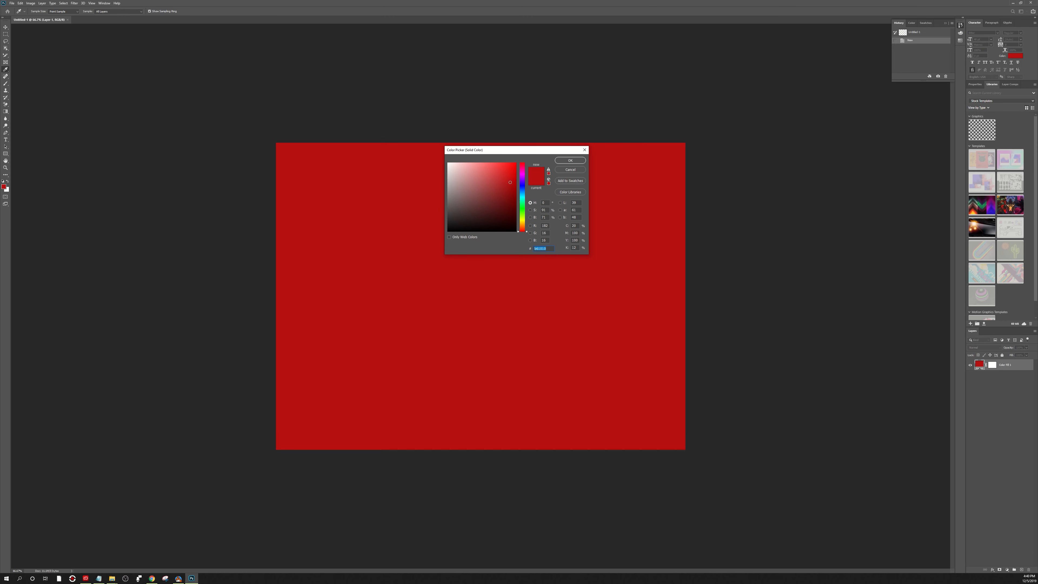
{"action": "left_click", "coordinate": [448, 164]}
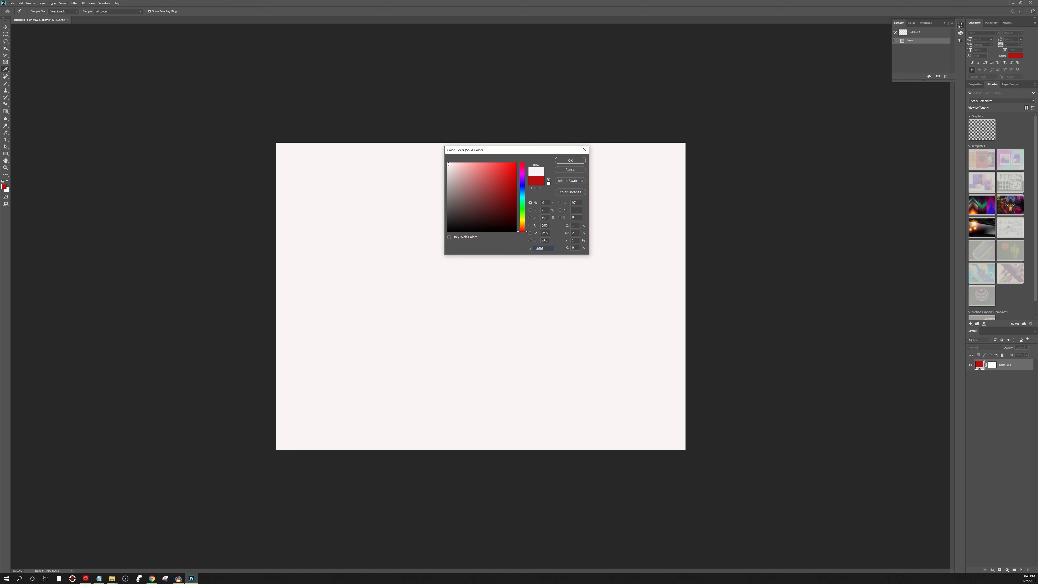
{"action": "left_click", "coordinate": [570, 161]}
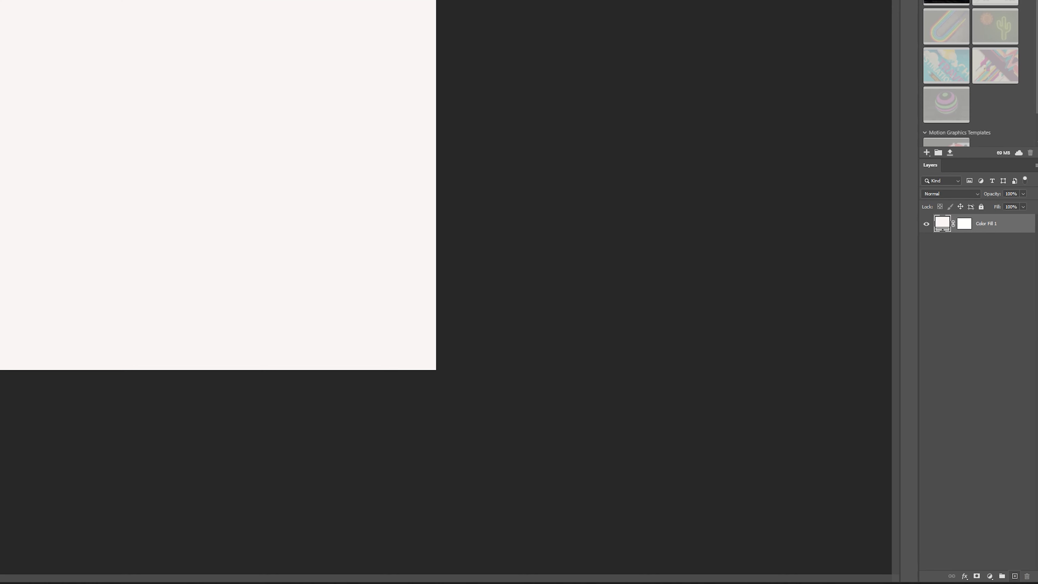
Add an empty layer above the color fill and fully lock the color fill layer.
{"action": "left_click", "coordinate": [1014, 576]}
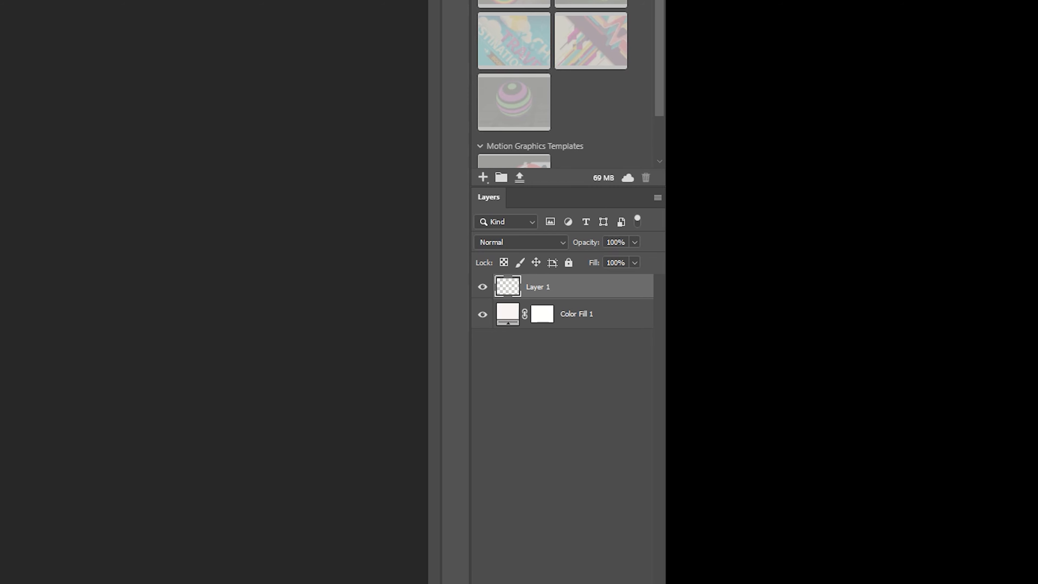
{"action": "left_click", "coordinate": [576, 313]}
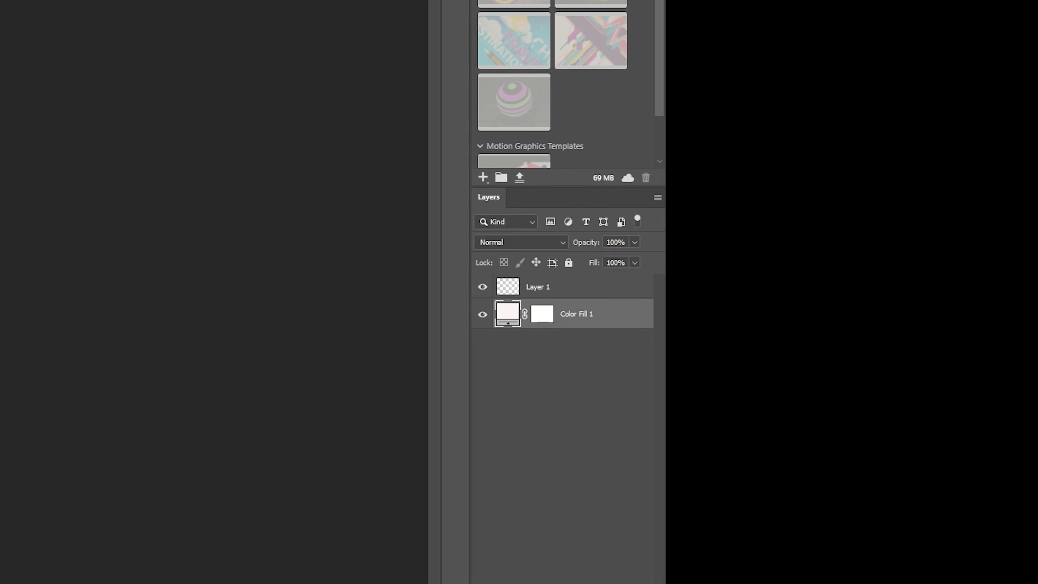
{"action": "left_click", "coordinate": [569, 263]}
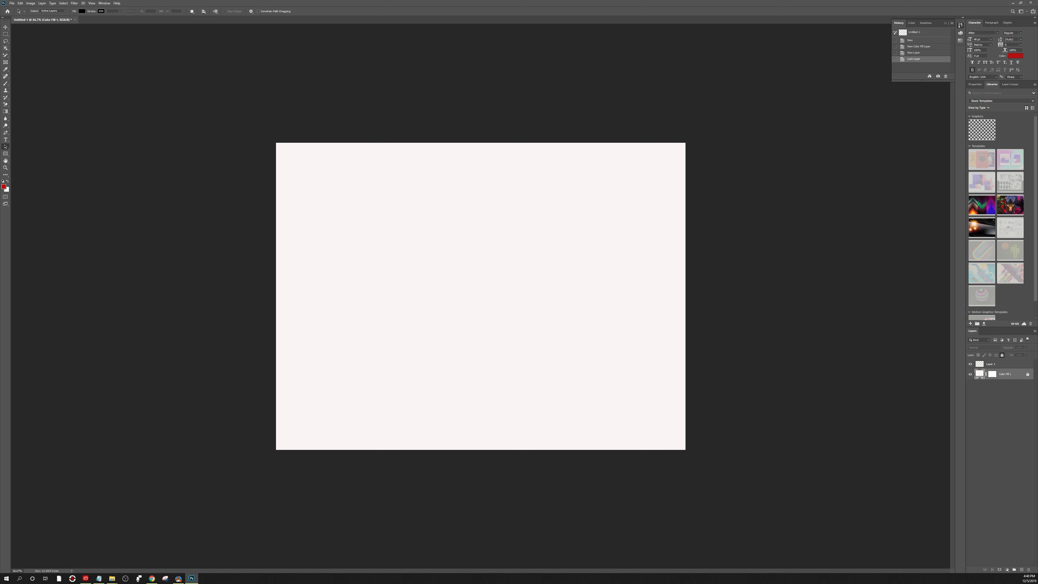
Place the bowl photo P1030091 from the pictures folder in File Explorer onto the empty layer, filling the canvas.
{"action": "left_click", "coordinate": [1003, 363]}
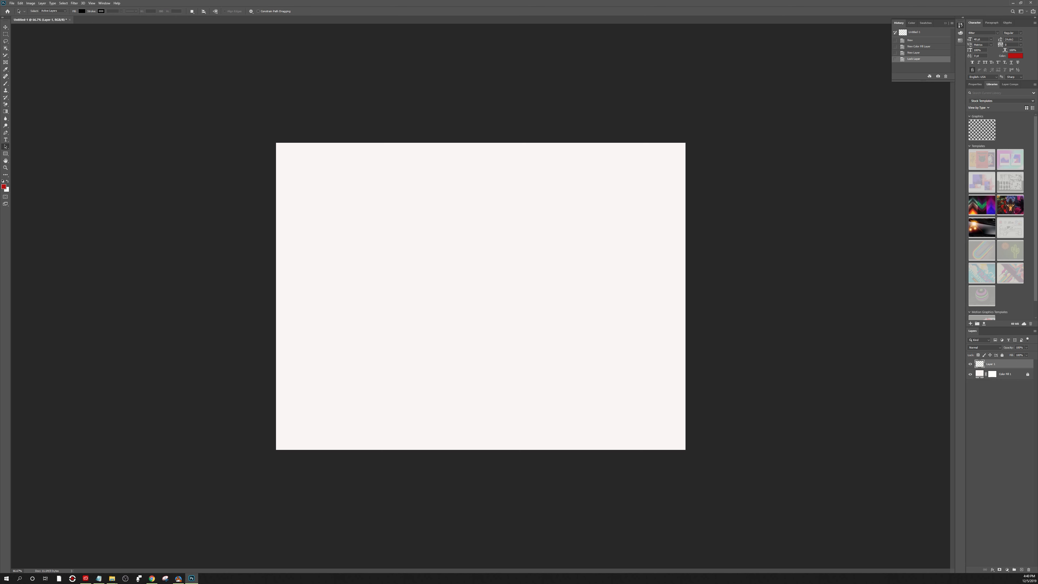
{"action": "left_click", "coordinate": [112, 578]}
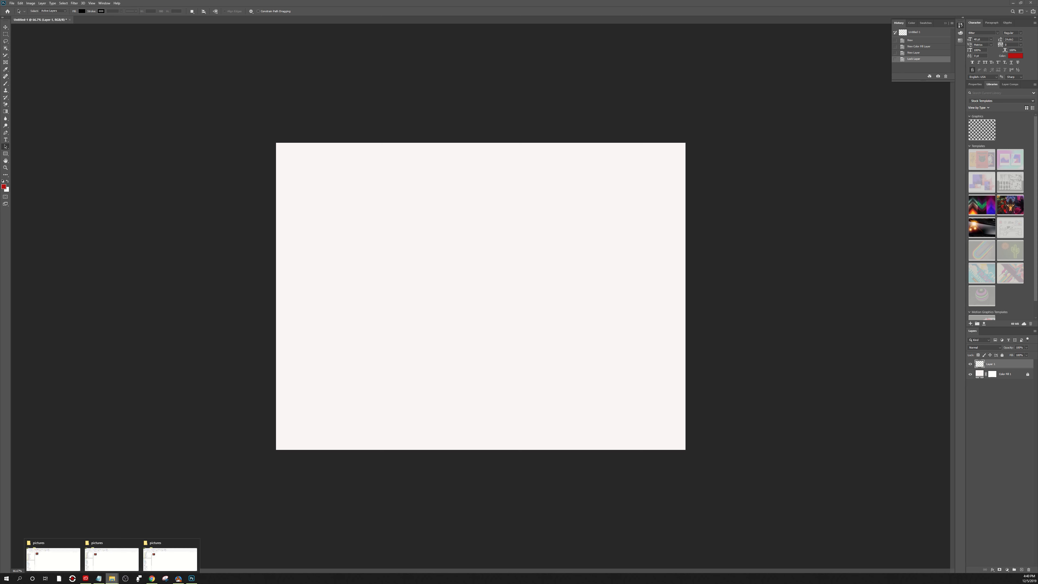
{"action": "left_click", "coordinate": [170, 557]}
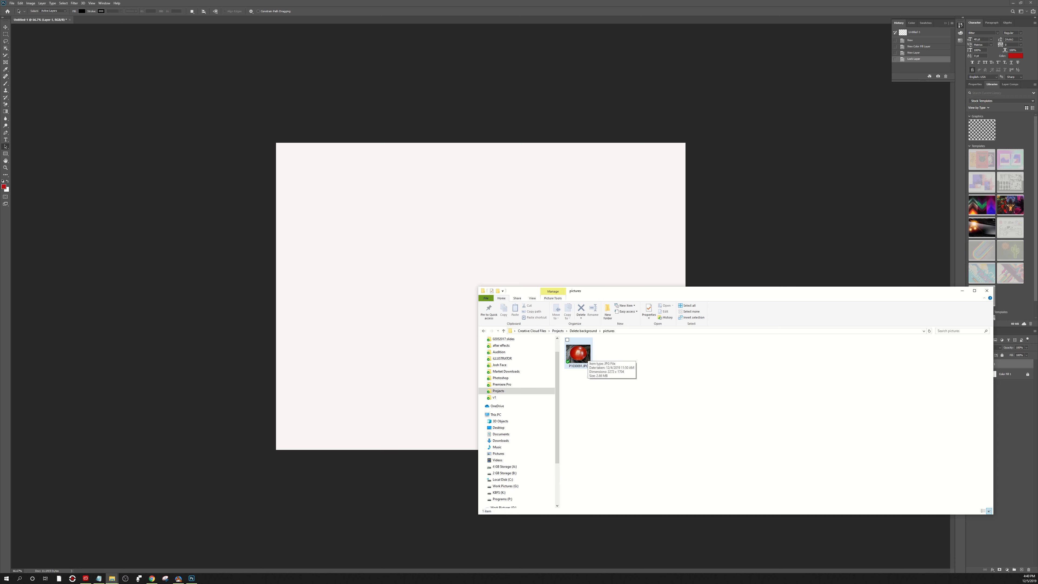
{"action": "left_click", "coordinate": [578, 353]}
{"action": "left_click_drag", "start_coordinate": [578, 352], "coordinate": [376, 286]}
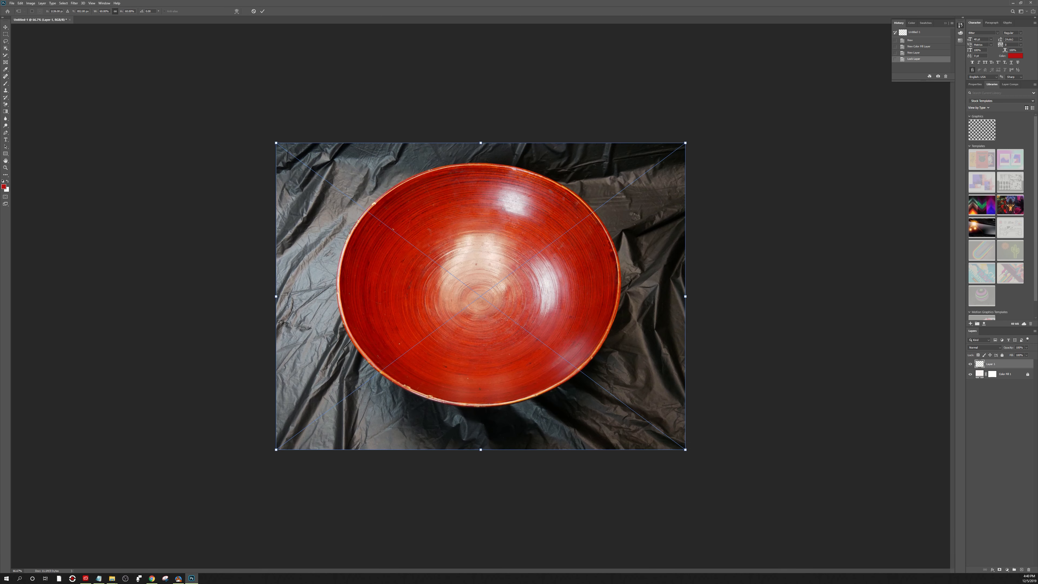
{"action": "key", "text": "Return"}
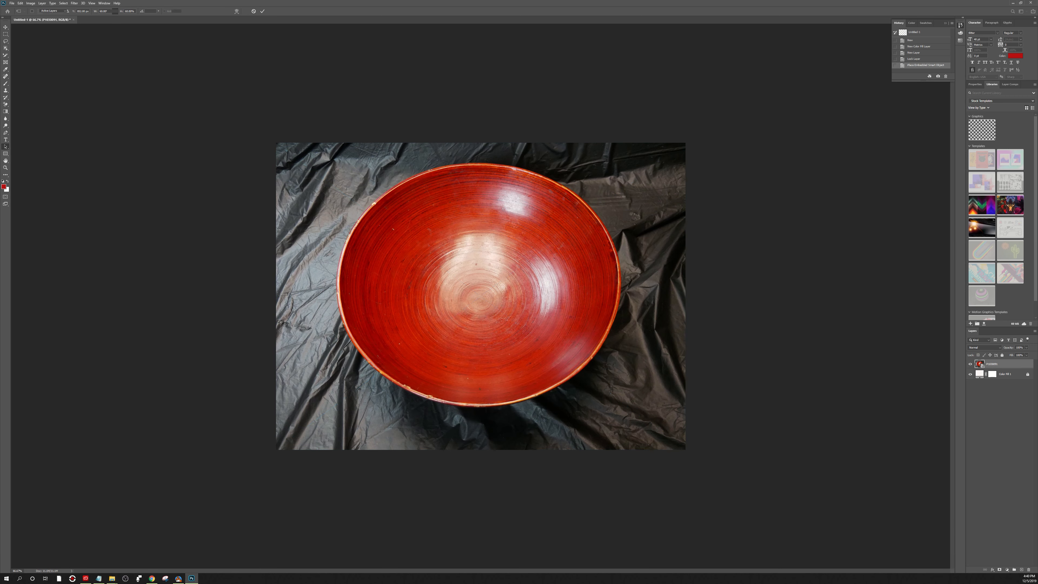
Select the red bowl automatically with the Select Subject command.
{"action": "left_click", "coordinate": [63, 3]}
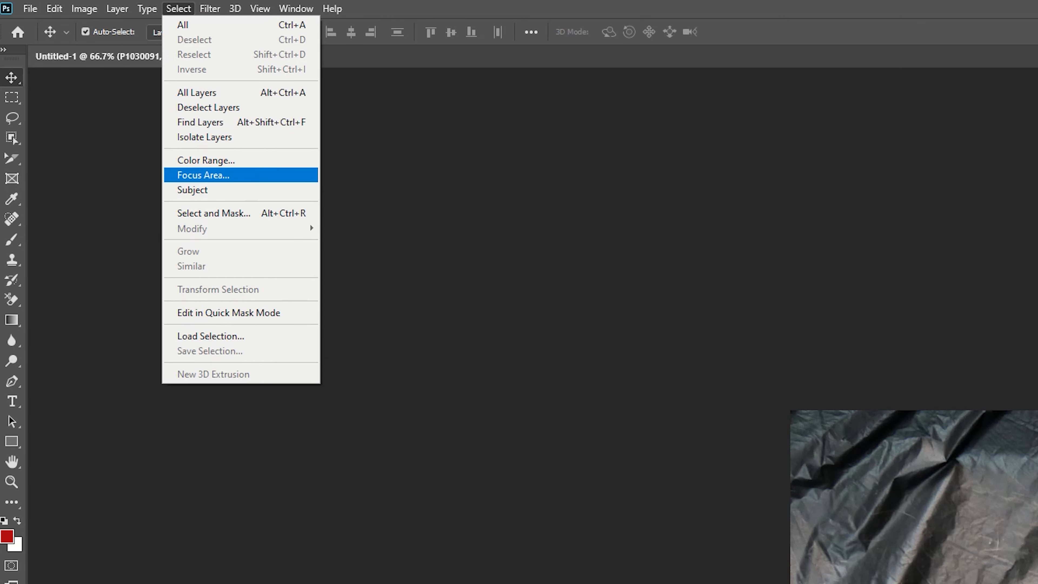
{"action": "left_click", "coordinate": [193, 189]}
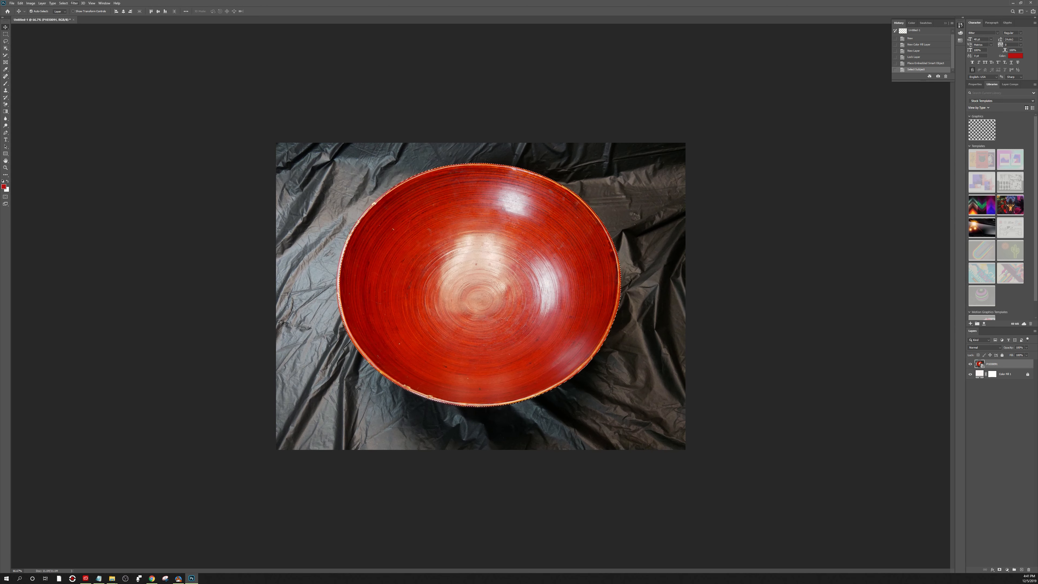
Open the bowl selection in Select and Mask and compare the cut-out preview at 77% and 100% transparency.
{"action": "left_click", "coordinate": [63, 3]}
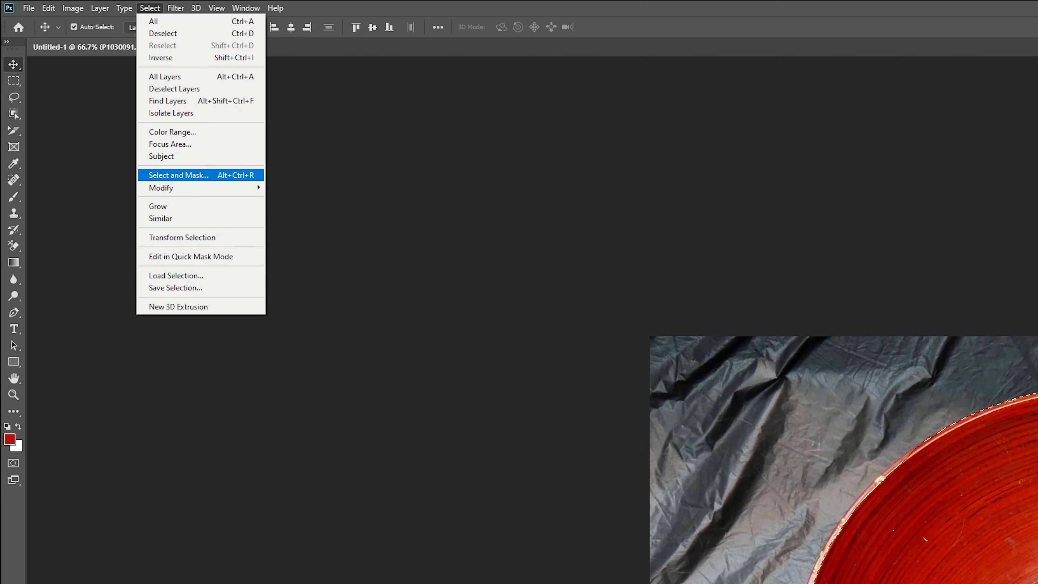
{"action": "left_click", "coordinate": [178, 175]}
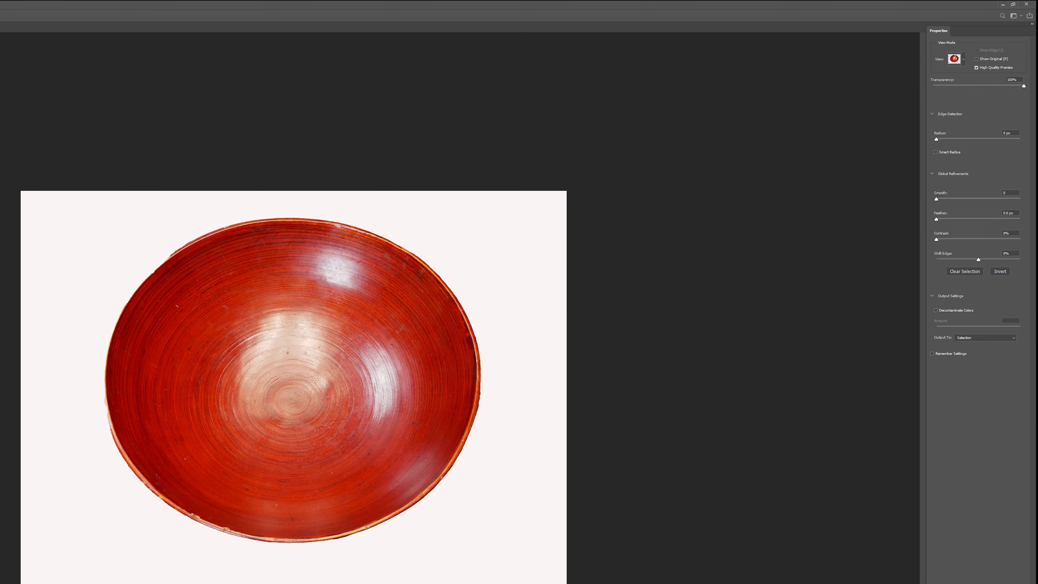
{"action": "mouse_move", "coordinate": [1023, 86]}
{"action": "left_mouse_down"}
{"action": "mouse_move", "coordinate": [949, 86]}
{"action": "mouse_move", "coordinate": [1004, 85]}
{"action": "left_mouse_up"}
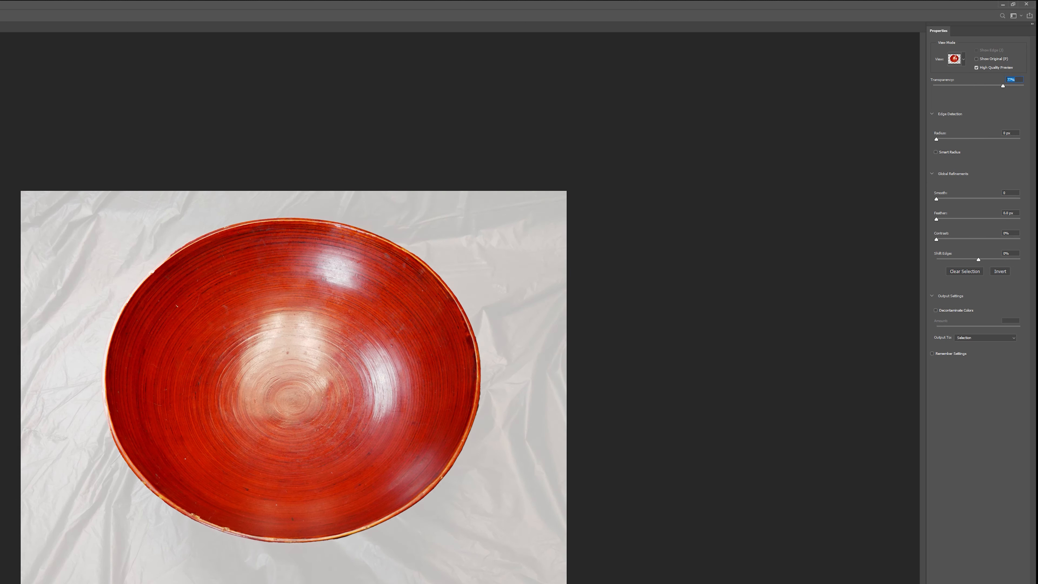
{"action": "left_click_drag", "start_coordinate": [1003, 85], "coordinate": [1023, 85]}
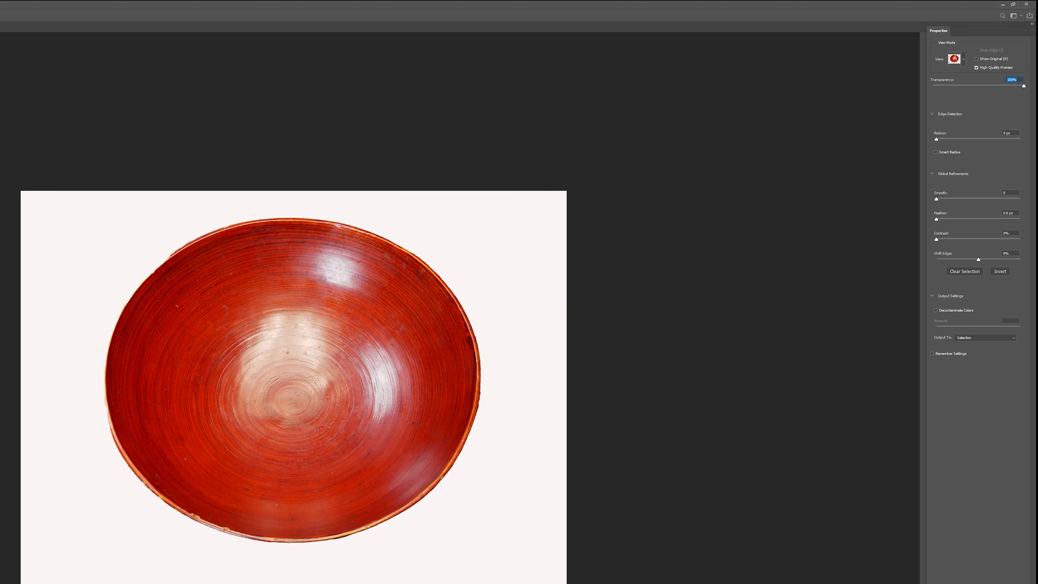
Try large edge detection radius values, up to 250 px, on the bowl selection.
{"action": "key", "text": "Tab"}
{"action": "type", "text": "5"}
{"action": "key", "text": "Return"}
{"action": "type", "text": "163"}
{"action": "key", "text": "Return"}
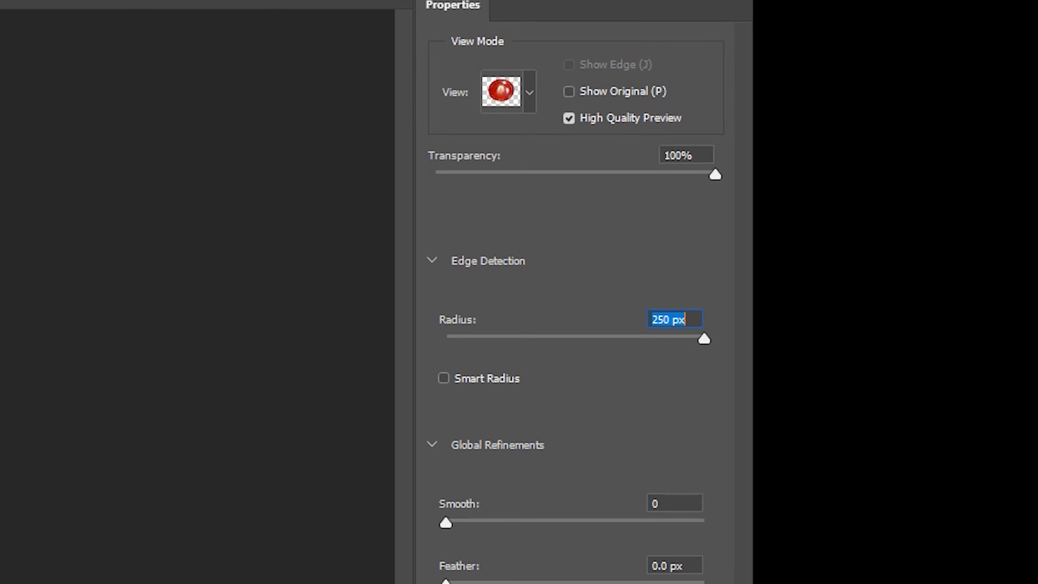
Try edge detection radii between 4 and 37 px, settle on about 32 px, and enable Smart Radius.
{"action": "left_click_drag", "start_coordinate": [704, 338], "coordinate": [507, 338]}
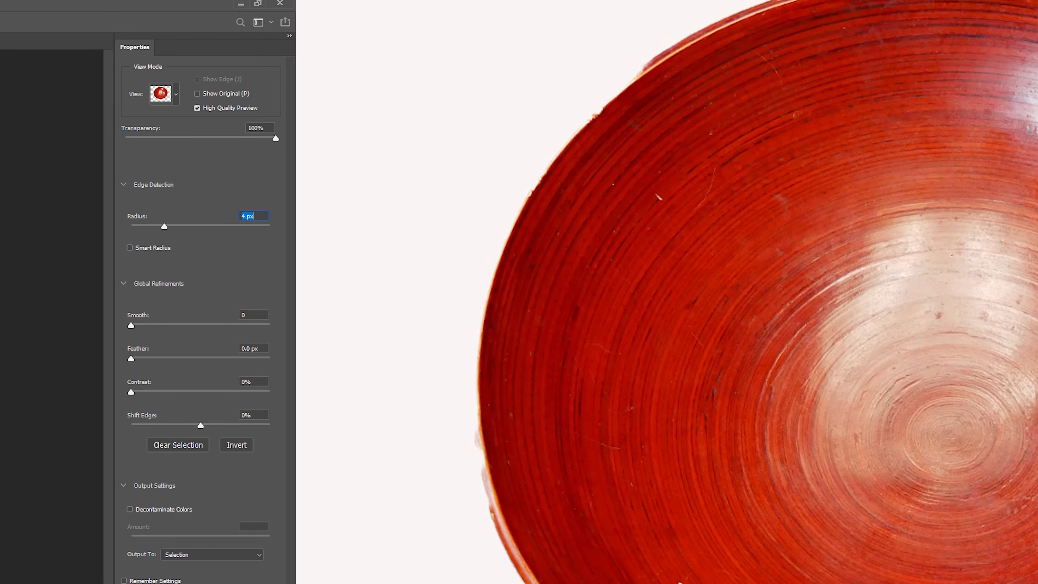
{"action": "key", "text": "Up"}
{"action": "key", "text": "Up"}
{"action": "key", "text": "Up"}
{"action": "key", "text": "Up"}
{"action": "key", "text": "Up"}
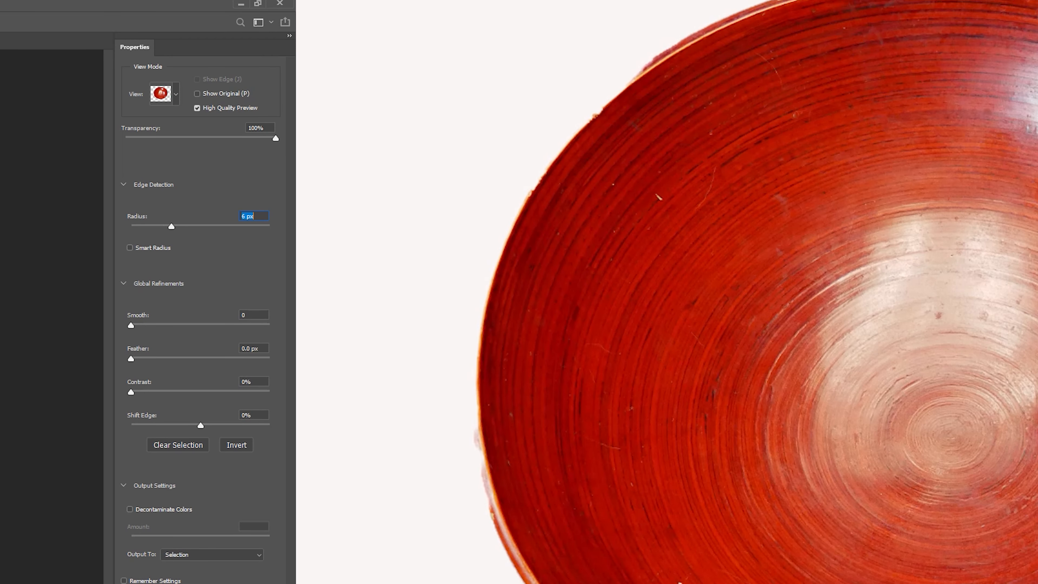
{"action": "key", "text": "Up"}
{"action": "key", "text": "Up"}
{"action": "key", "text": "Up"}
{"action": "key", "text": "Up"}
{"action": "key", "text": "Up"}
{"action": "key", "text": "Up"}
{"action": "key", "text": "Up"}
{"action": "key", "text": "Up"}
{"action": "key", "text": "Up"}
{"action": "key", "text": "Up"}
{"action": "key", "text": "Up"}
{"action": "key", "text": "Up"}
{"action": "key", "text": "Up"}
{"action": "key", "text": "Up"}
{"action": "key", "text": "Up"}
{"action": "key", "text": "Up"}
{"action": "key", "text": "Up"}
{"action": "key", "text": "Up"}
{"action": "key", "text": "Up"}
{"action": "key", "text": "Up"}
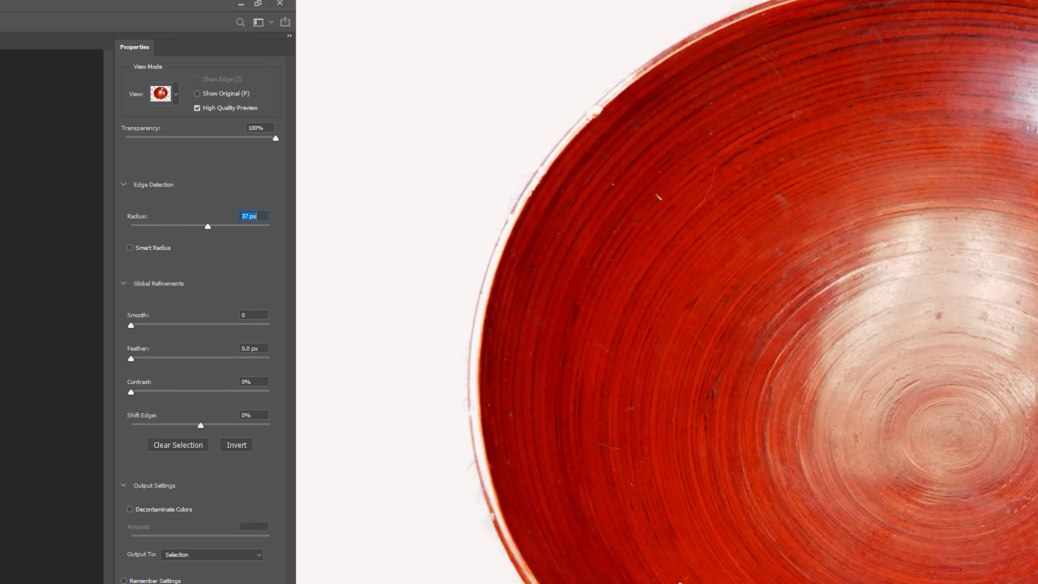
{"action": "key", "text": "Down"}
{"action": "key", "text": "Down"}
{"action": "key", "text": "Down"}
{"action": "key", "text": "Down"}
{"action": "key", "text": "Down"}
{"action": "key", "text": "Down"}
{"action": "key", "text": "Down"}
{"action": "key", "text": "Down"}
{"action": "key", "text": "Down"}
{"action": "key", "text": "Down"}
{"action": "key", "text": "Down"}
{"action": "key", "text": "Down"}
{"action": "key", "text": "Up"}
{"action": "key", "text": "Up"}
{"action": "key", "text": "Up"}
{"action": "key", "text": "Up"}
{"action": "key", "text": "Up"}
{"action": "key", "text": "Up"}
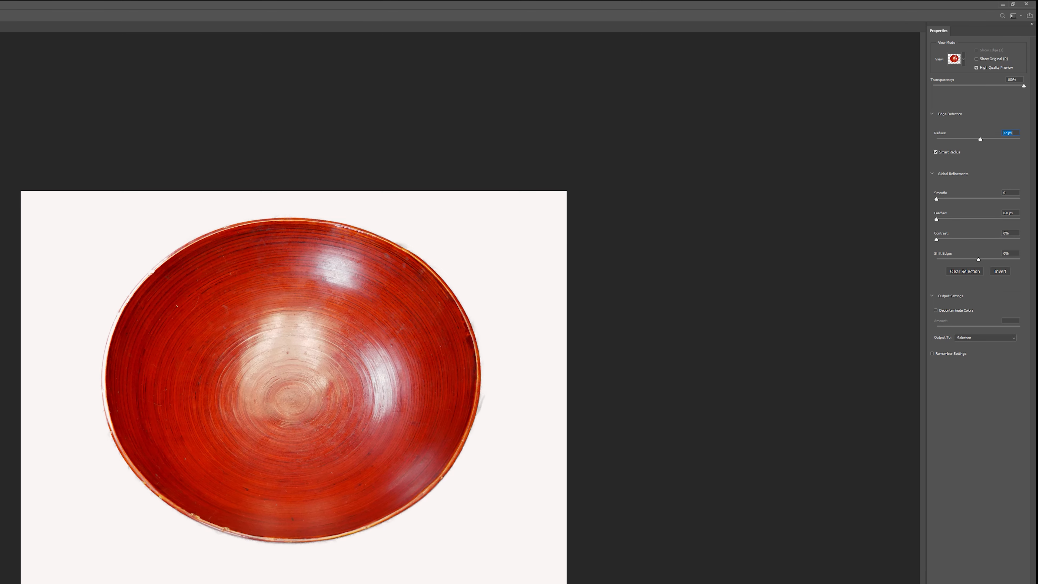
Set the selection's global refinements to a smoothness of about 25 and a contrast of 7%.
{"action": "left_click_drag", "start_coordinate": [936, 198], "coordinate": [946, 198]}
{"action": "left_click_drag", "start_coordinate": [936, 239], "coordinate": [942, 240]}
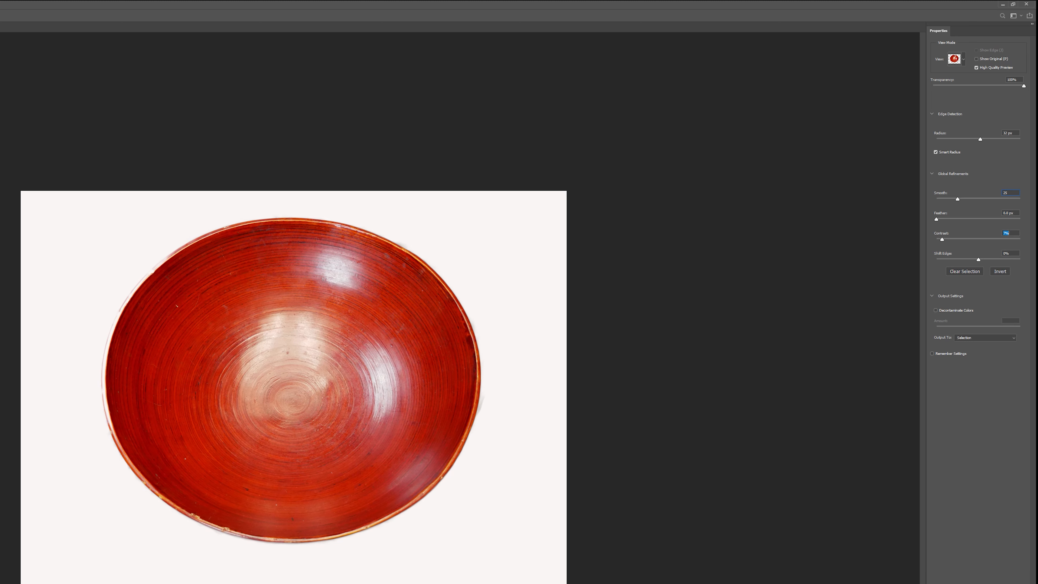